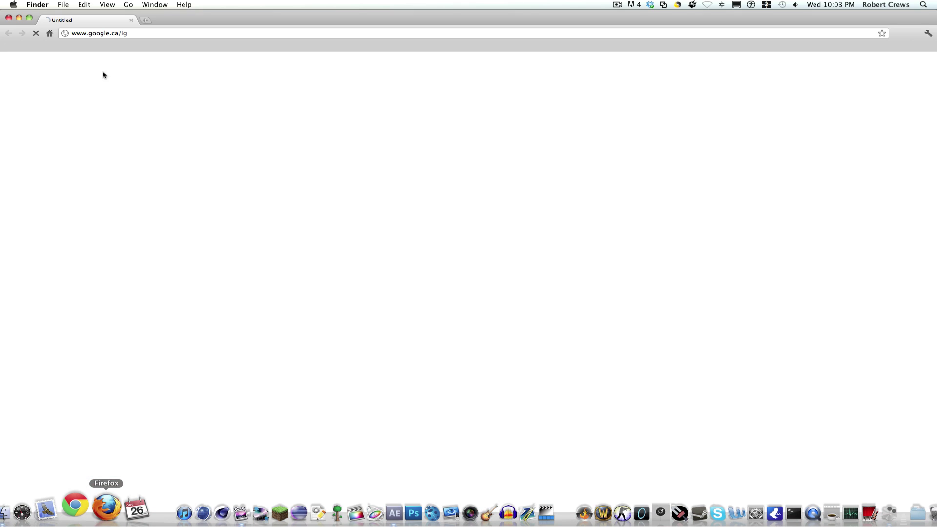
# - Run a Google search for 'Revision' from the browser's address bar
pyautogui.click(127, 22)
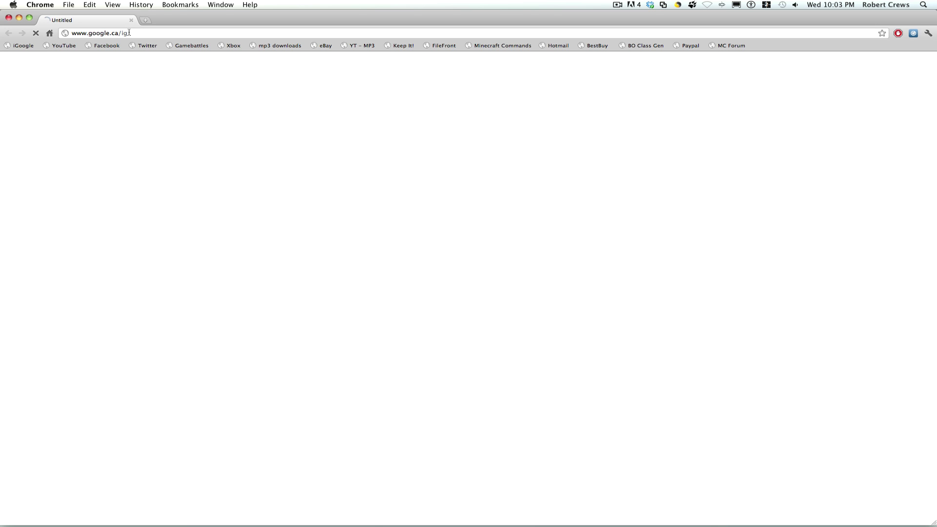
pyautogui.click(145, 32)
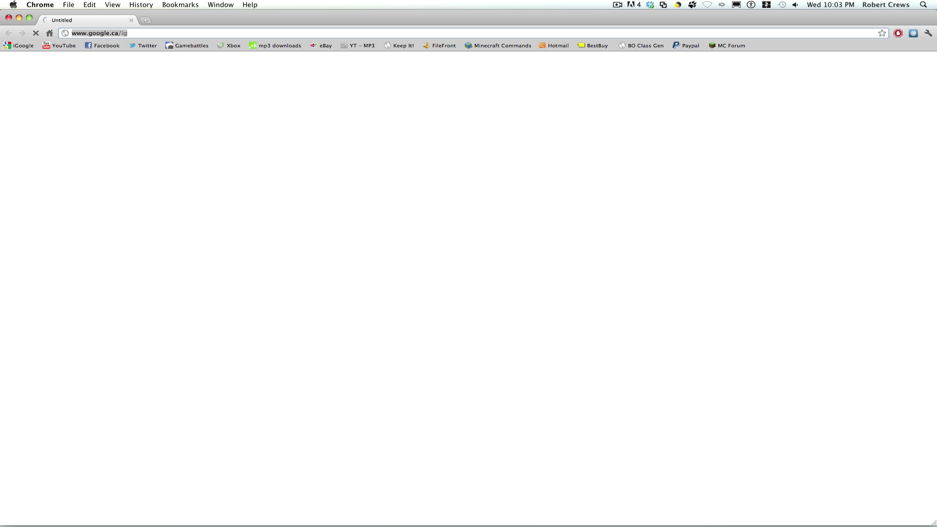
pyautogui.write('Re')
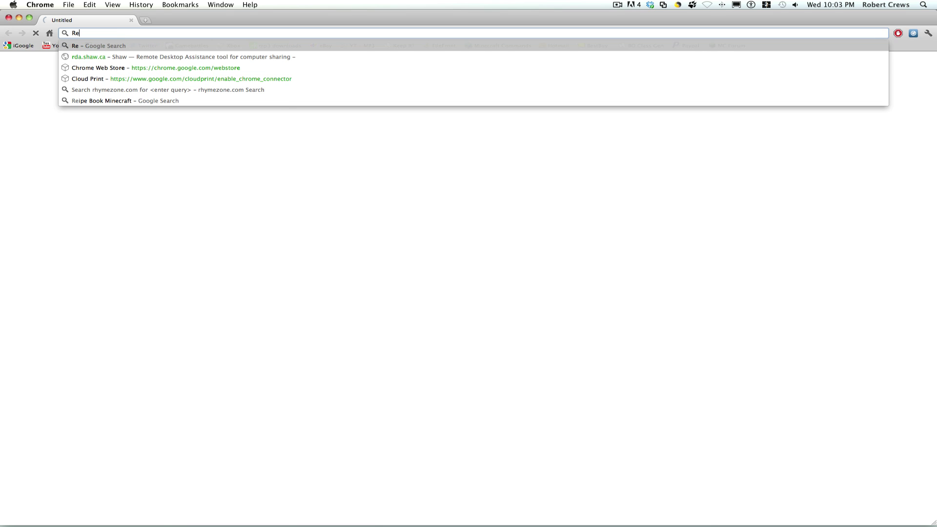
pyautogui.write('vision')
pyautogui.press('Return')
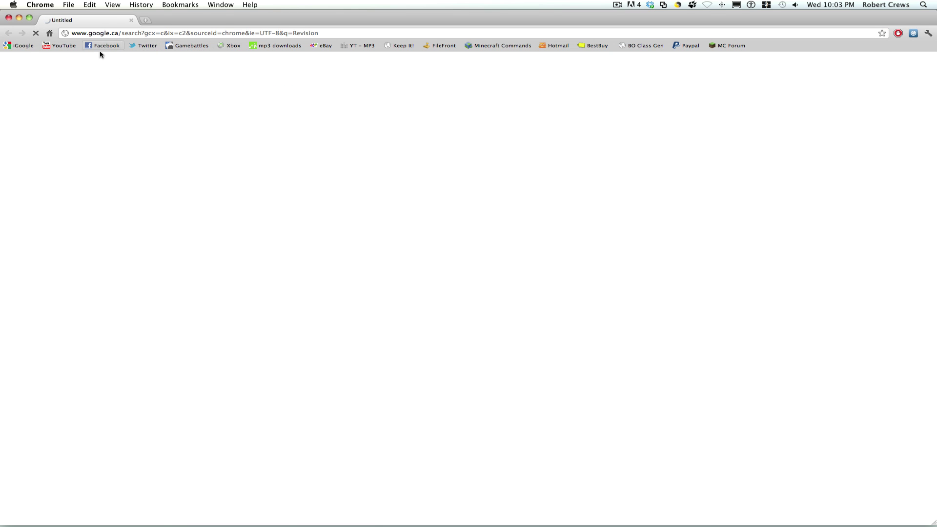
# - Refine the search to 'Revision plugins' and open the RE:Vision Effects website
pyautogui.moveTo(215, 510)
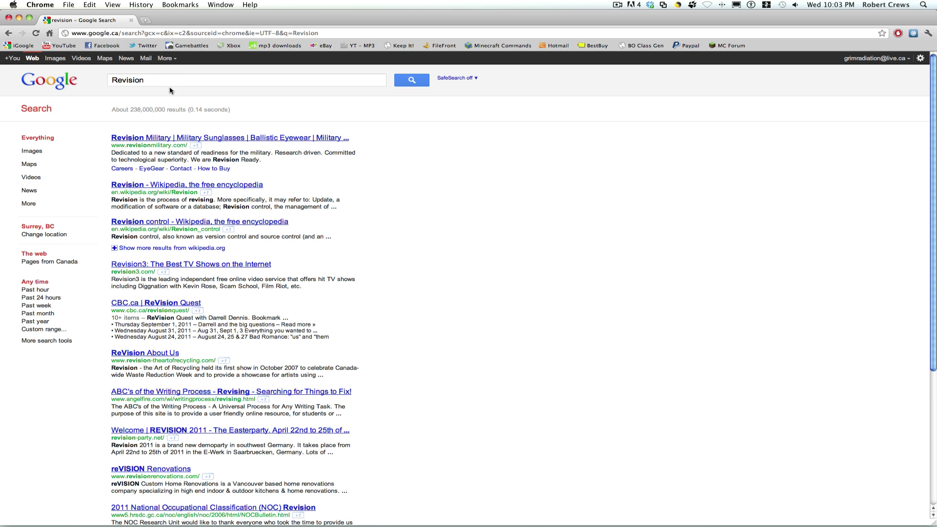
pyautogui.click(179, 76)
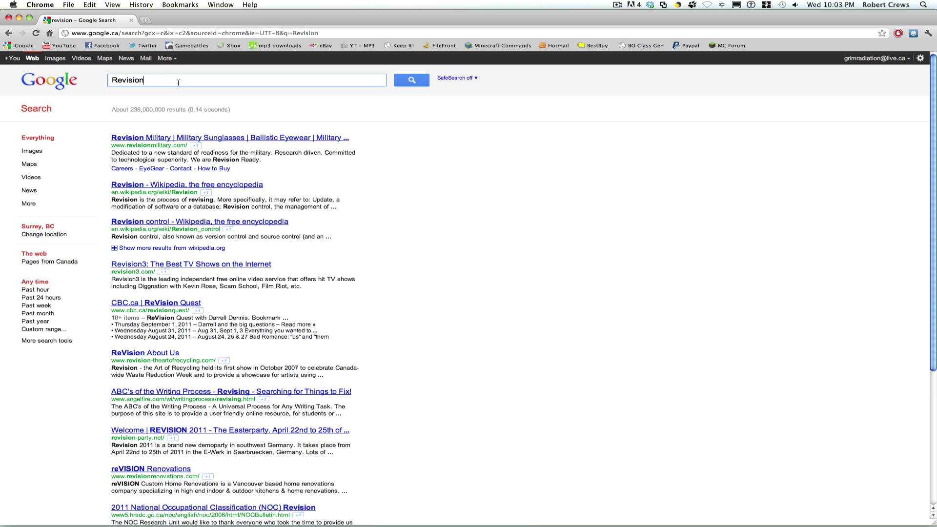
pyautogui.write('plugins')
pyautogui.press('Return')
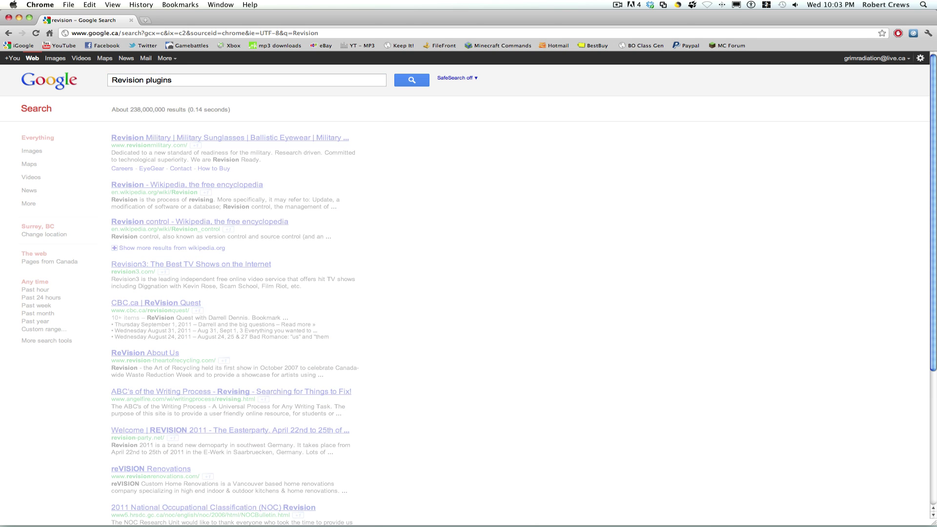
pyautogui.click(142, 138)
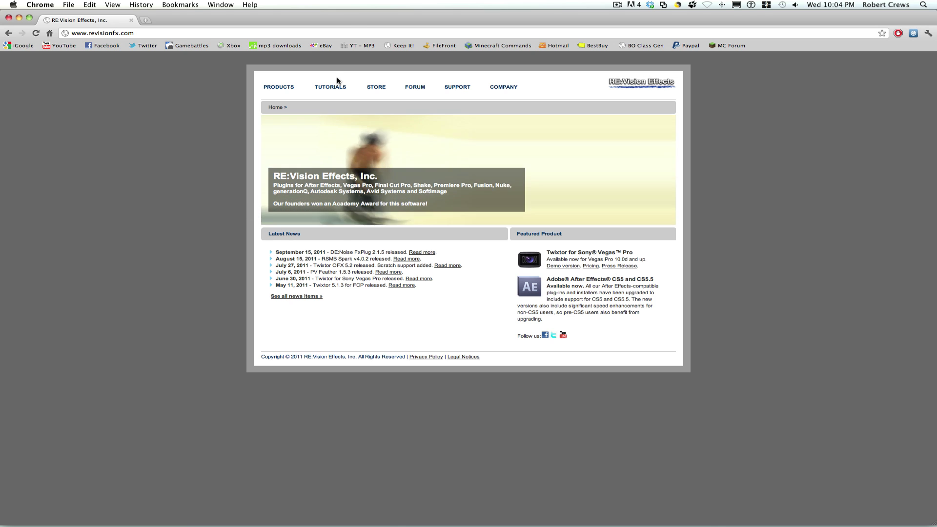
# - View the RE:Vision Products page listing Twixtor, then hide the browser
pyautogui.click(281, 89)
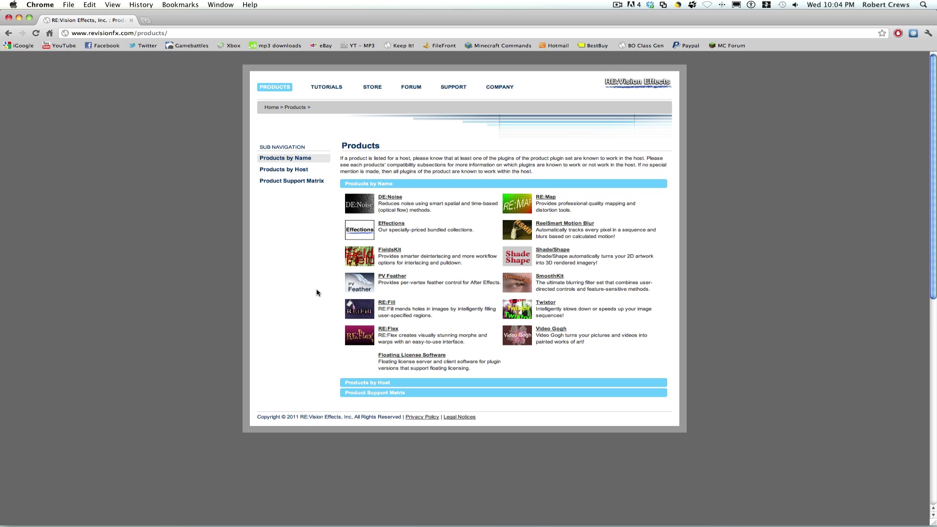
pyautogui.press('F11')
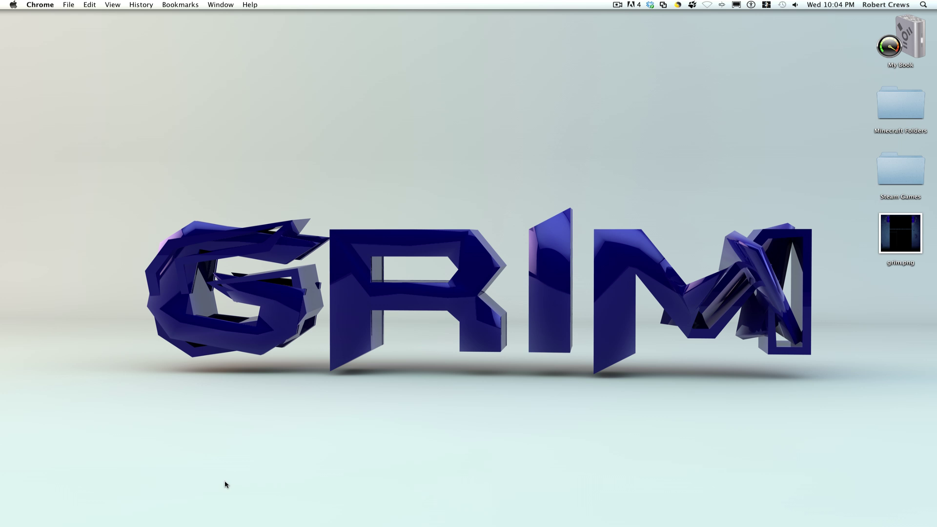
# - Return to After Effects and scrub the RSMB comp back to where the CC Lens warp starts
pyautogui.click(373, 523)
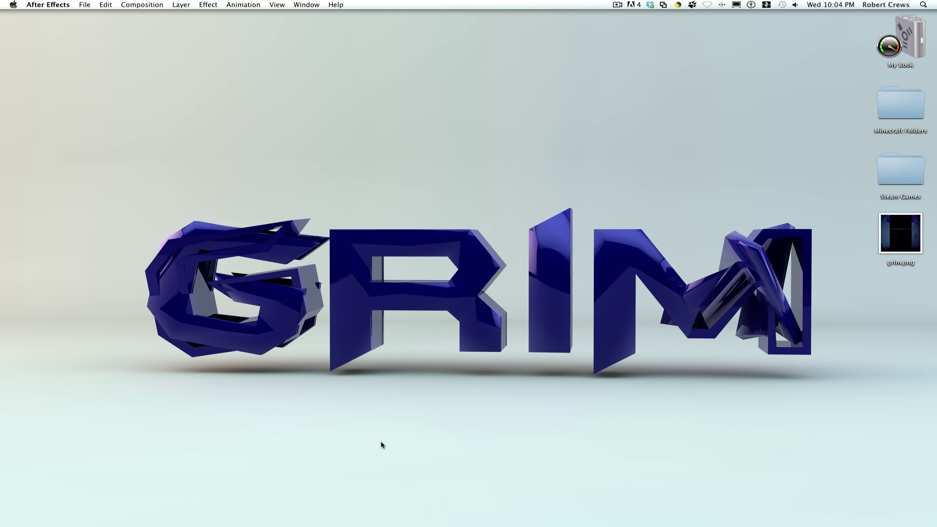
pyautogui.click(370, 520)
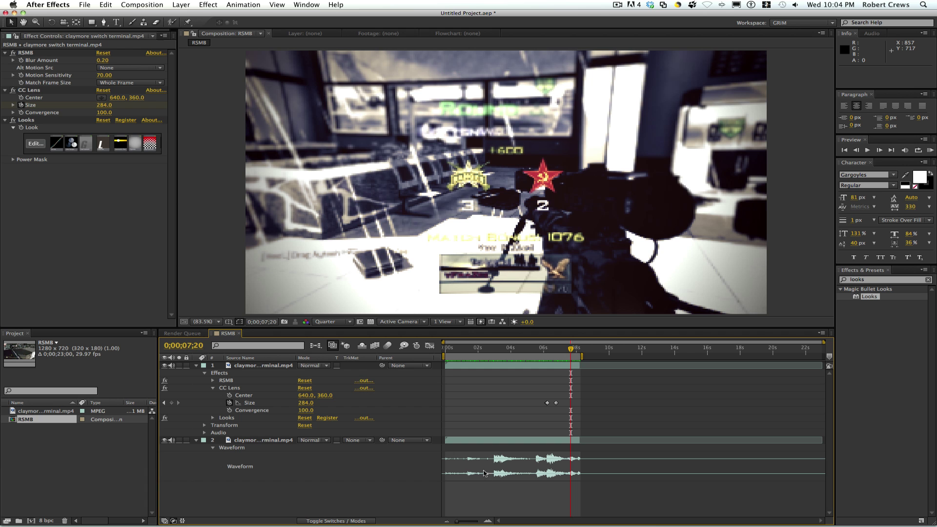
pyautogui.moveTo(570, 349)
pyautogui.mouseDown()
pyautogui.moveTo(547, 349)
pyautogui.moveTo(570, 347)
pyautogui.moveTo(562, 344)
pyautogui.mouseUp()
# - Set viewer resolution to Full, scrub across the CC Lens keys, and RAM Preview all 124 frames
pyautogui.click(324, 321)
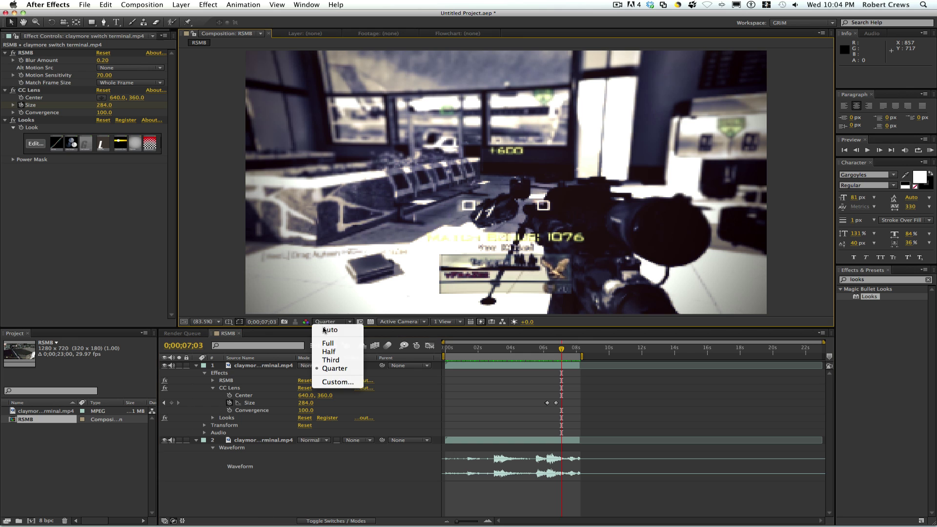
pyautogui.click(329, 343)
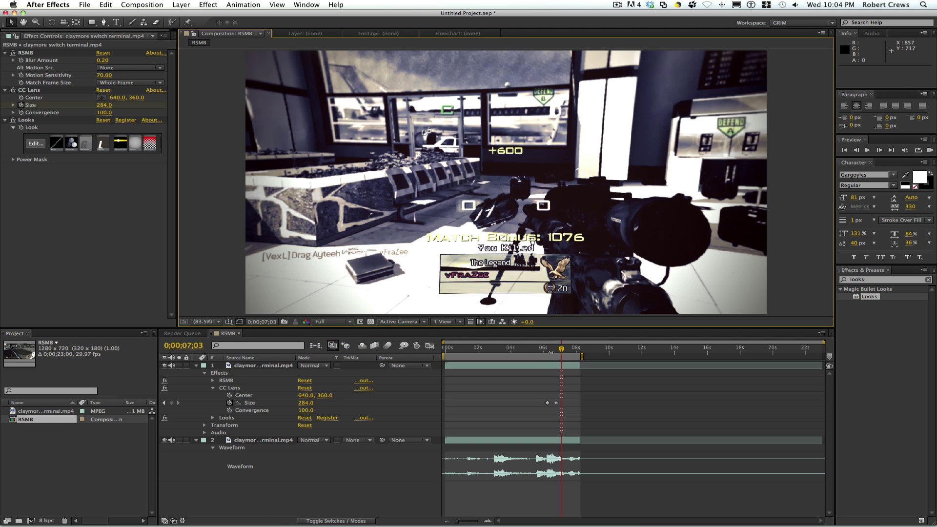
pyautogui.click(560, 349)
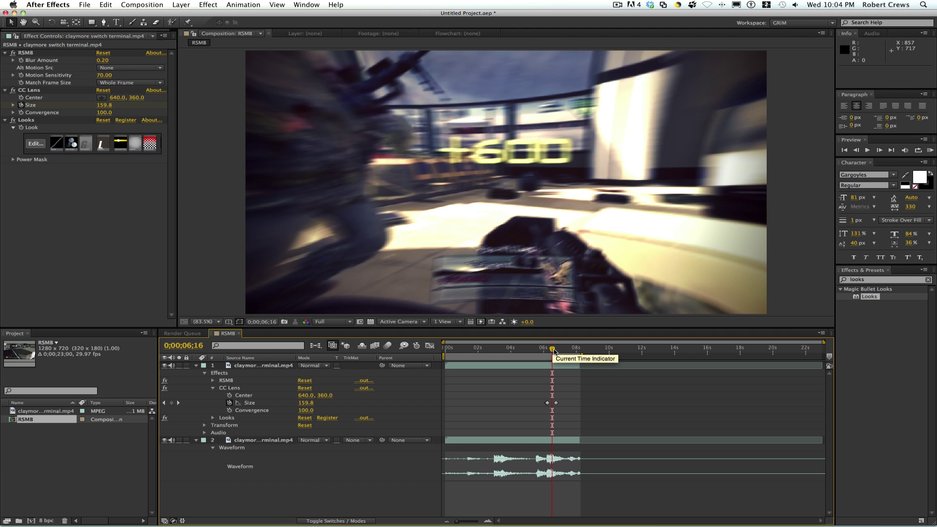
pyautogui.moveTo(554, 351); pyautogui.dragTo(551, 349)
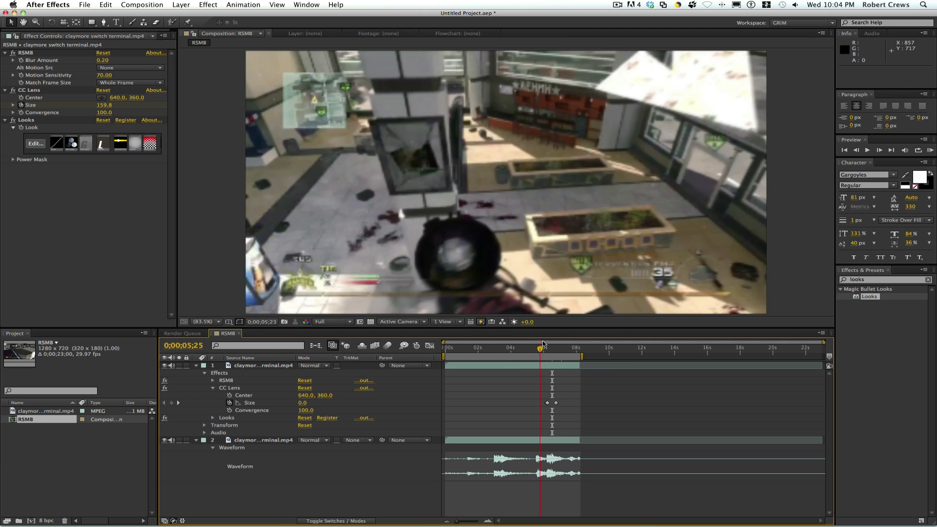
pyautogui.moveTo(548, 343); pyautogui.dragTo(574, 337)
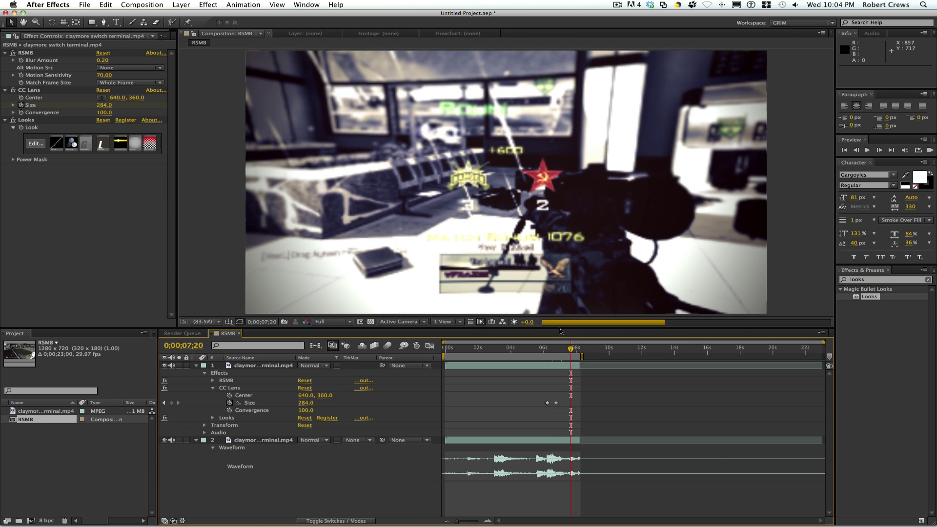
pyautogui.click(931, 151)
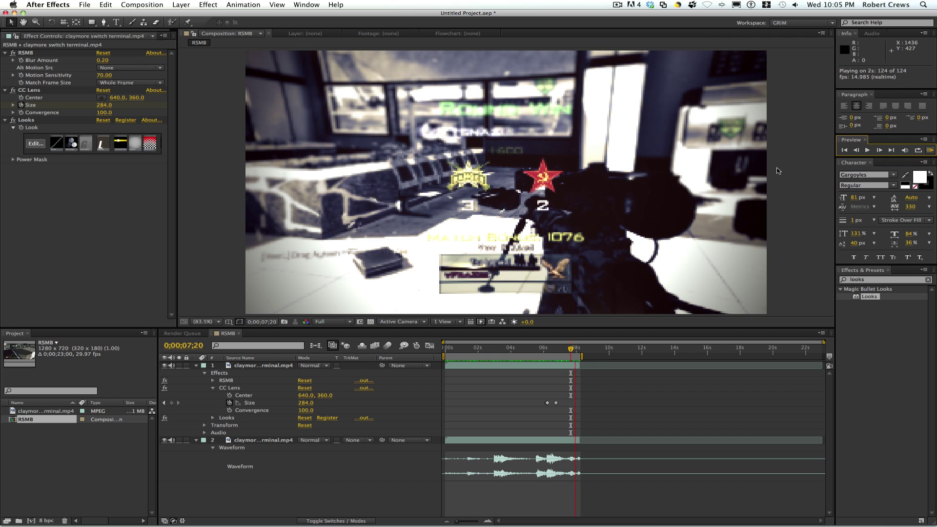
# - Select the RSMB effect, then layer 2 and layer 1 (CC Lens and Looks) in the timeline
pyautogui.click(17, 54)
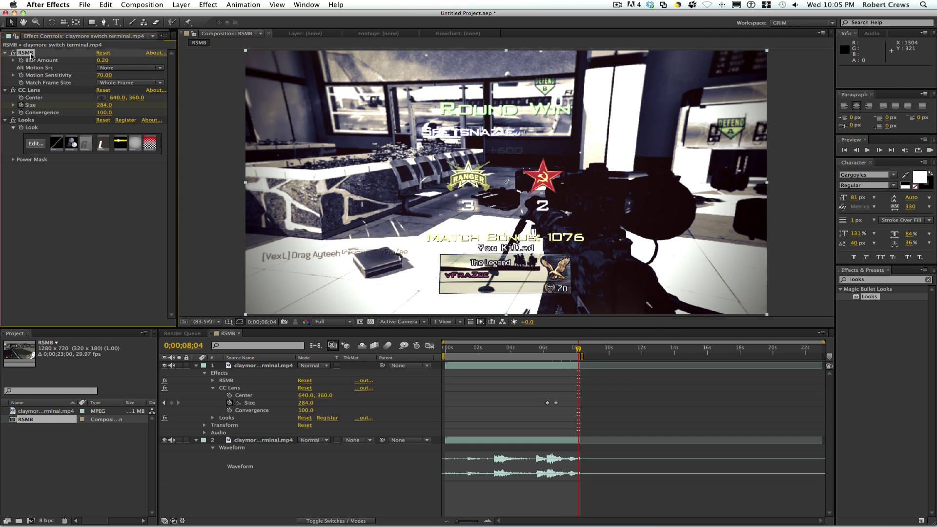
pyautogui.click(258, 369)
pyautogui.click(264, 442)
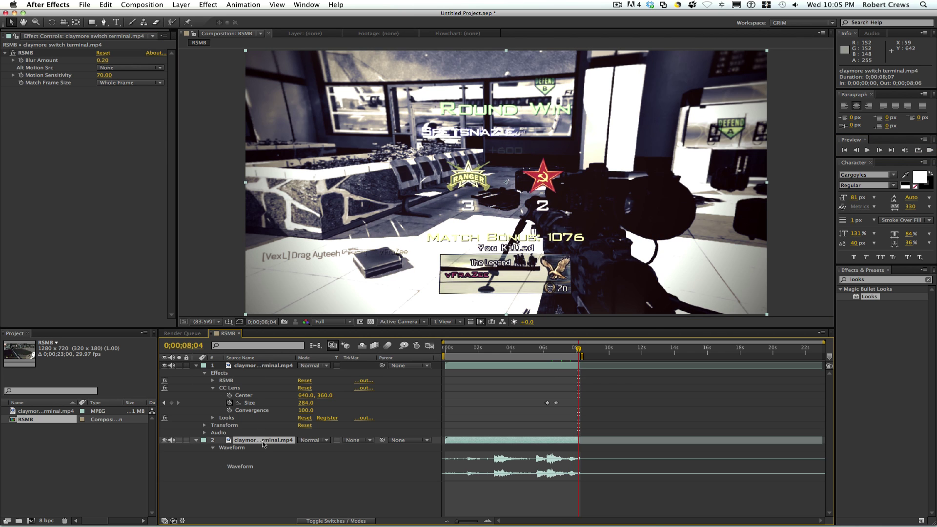
pyautogui.click(261, 366)
pyautogui.click(164, 274)
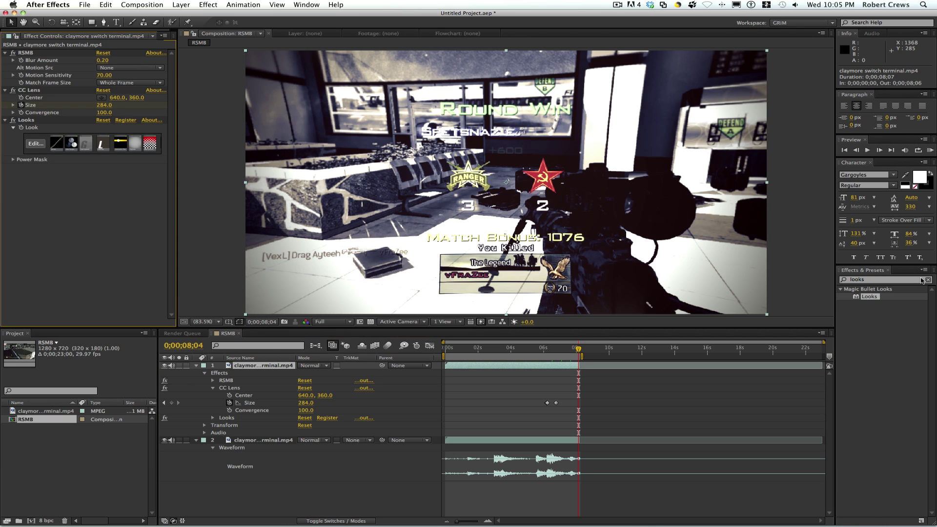
# - Search Effects & Presets for 'RSM' instead of 'Blur'
pyautogui.click(921, 280)
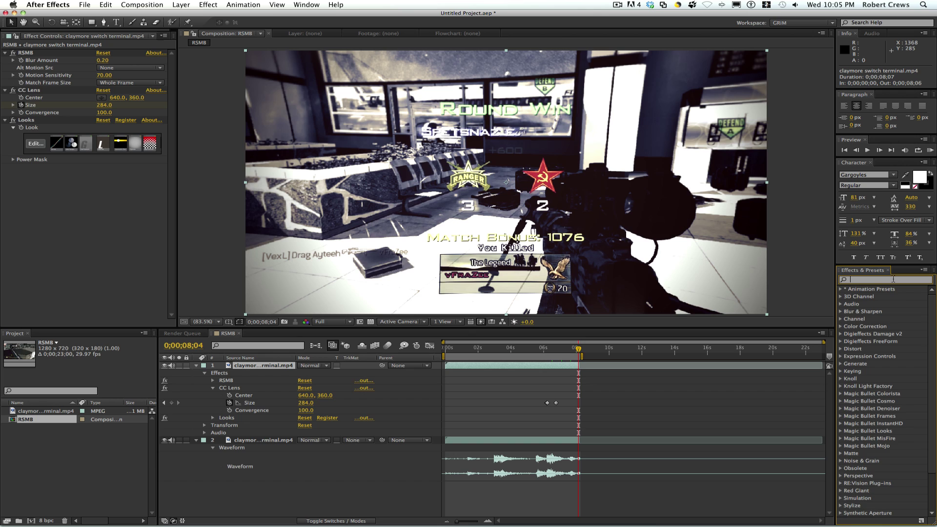
pyautogui.write('Blur')
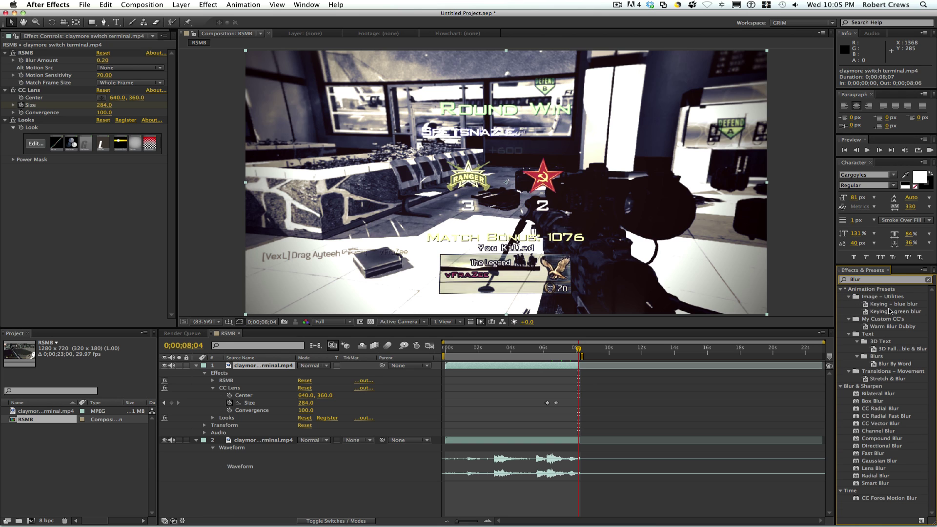
pyautogui.press('BackSpace')
pyautogui.press('BackSpace')
pyautogui.press('BackSpace')
pyautogui.press('BackSpace')
pyautogui.write('RSMB')
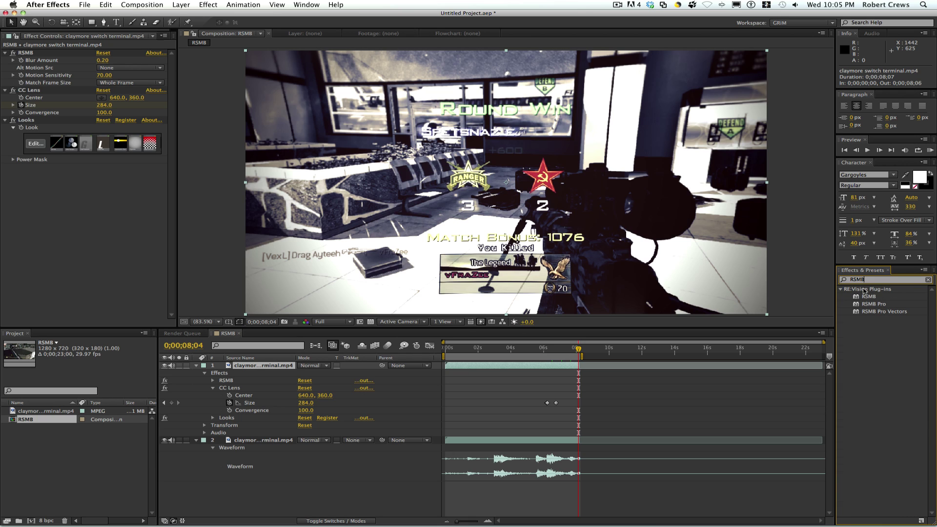
pyautogui.click(865, 291)
# - Drag RSMB from the RE:Vision Plug-ins group onto the clip's effects
pyautogui.click(874, 312)
pyautogui.moveTo(871, 296); pyautogui.dragTo(868, 299)
pyautogui.moveTo(798, 292); pyautogui.dragTo(132, 109)
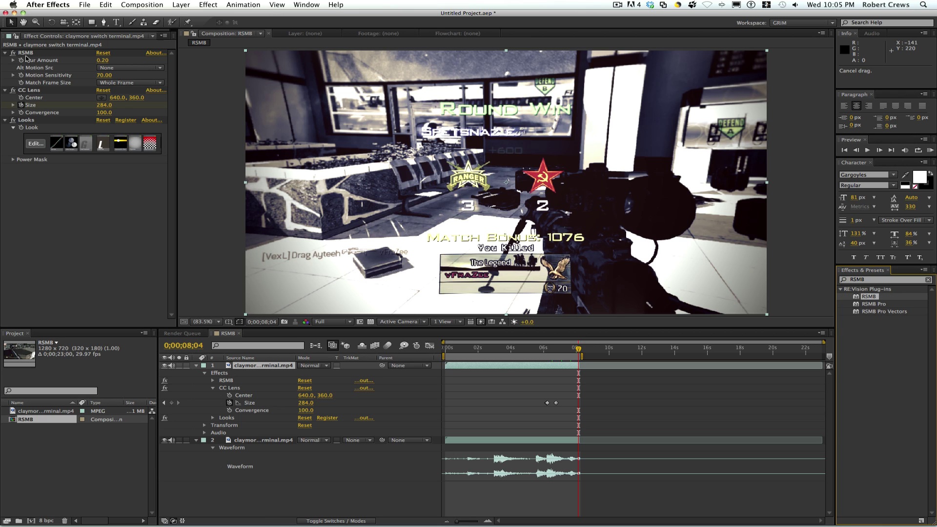
pyautogui.click(26, 54)
# - Try an RSMB Blur Amount of 0.50, then set it back to 0.20
pyautogui.click(103, 60)
pyautogui.write('0.5')
pyautogui.press('Return')
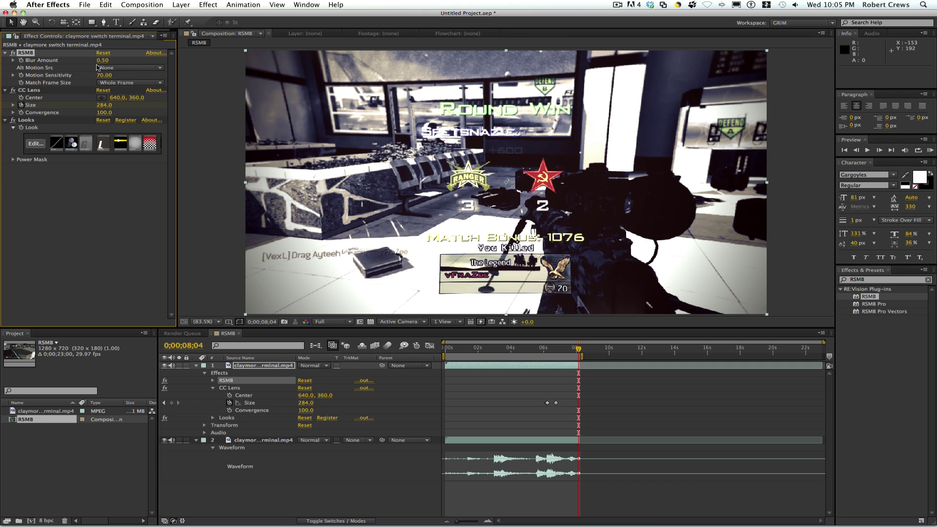
pyautogui.click(103, 61)
pyautogui.write('.2')
pyautogui.press('Return')
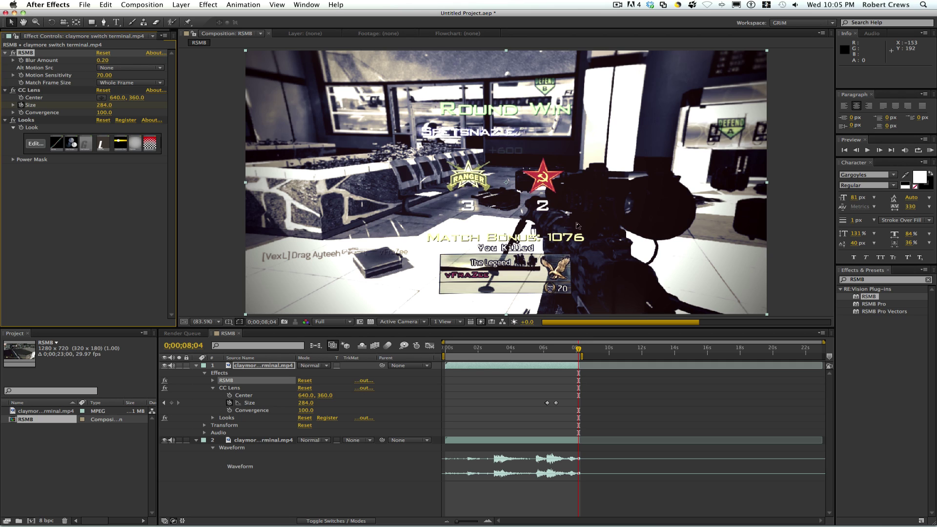
# - Scrub to 0;00;05;19, undo a trial anchor-point nudge, and minimize After Effects
pyautogui.moveTo(576, 350); pyautogui.dragTo(550, 346)
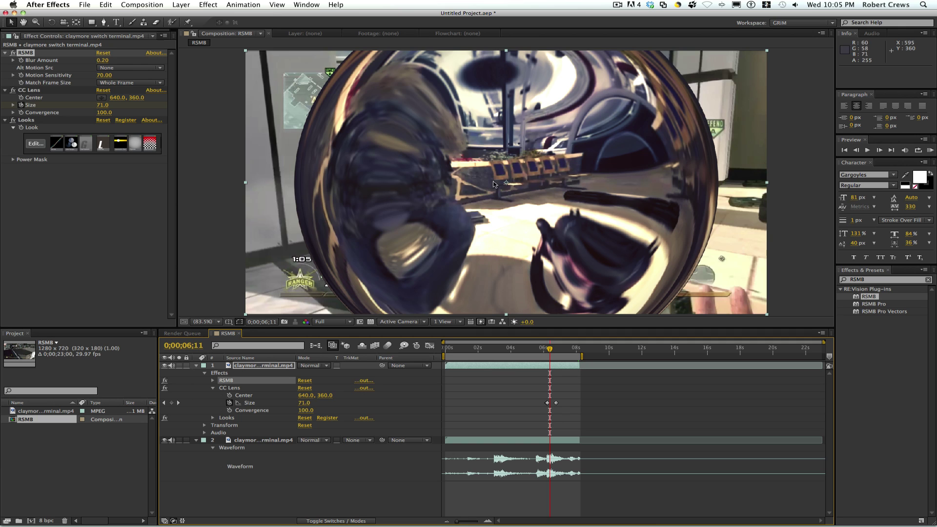
pyautogui.click(79, 21)
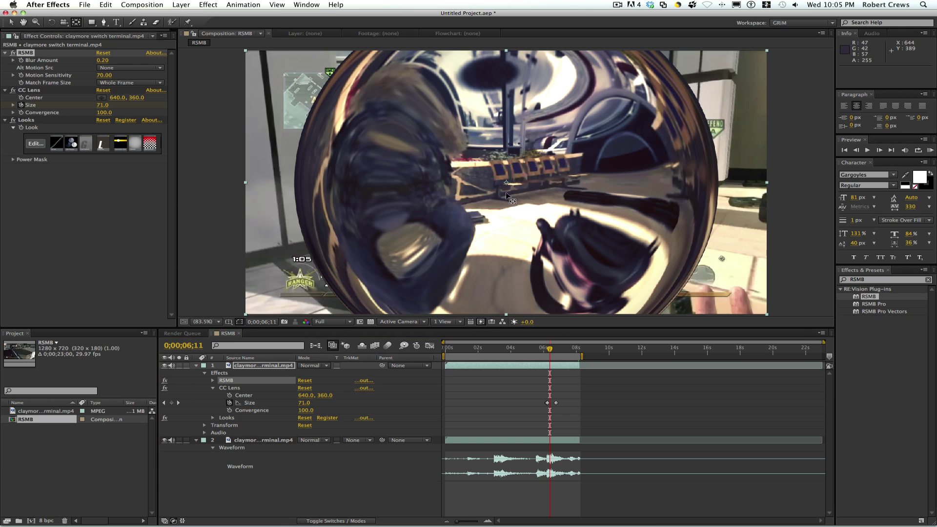
pyautogui.moveTo(505, 183)
pyautogui.mouseDown()
pyautogui.moveTo(515, 185)
pyautogui.moveTo(508, 183)
pyautogui.mouseUp()
pyautogui.press('super+z')
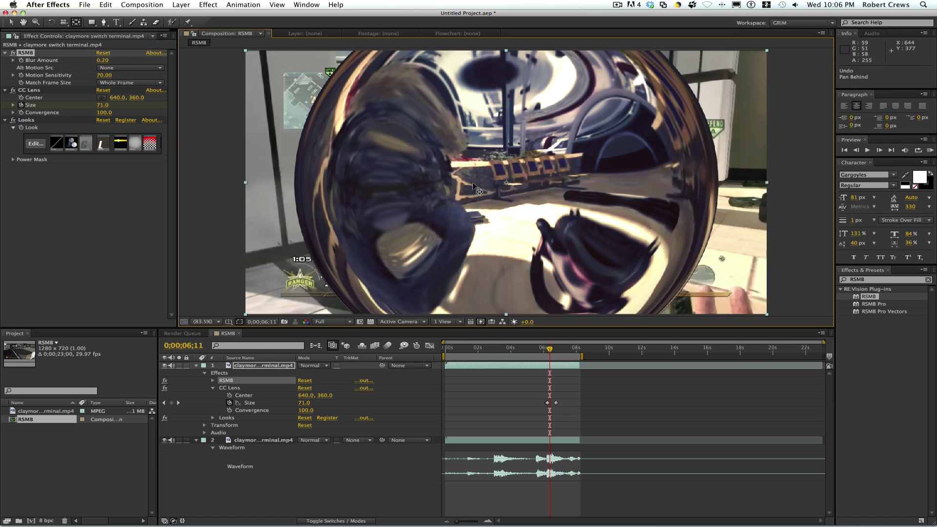
pyautogui.click(14, 13)
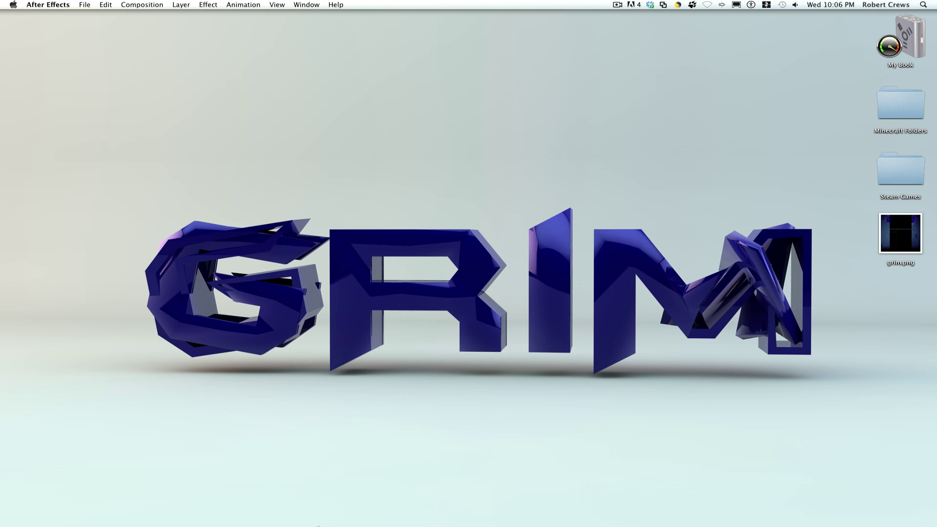
# - Briefly restore After Effects, minimize it again, and open YouTube in Chrome
pyautogui.click(395, 514)
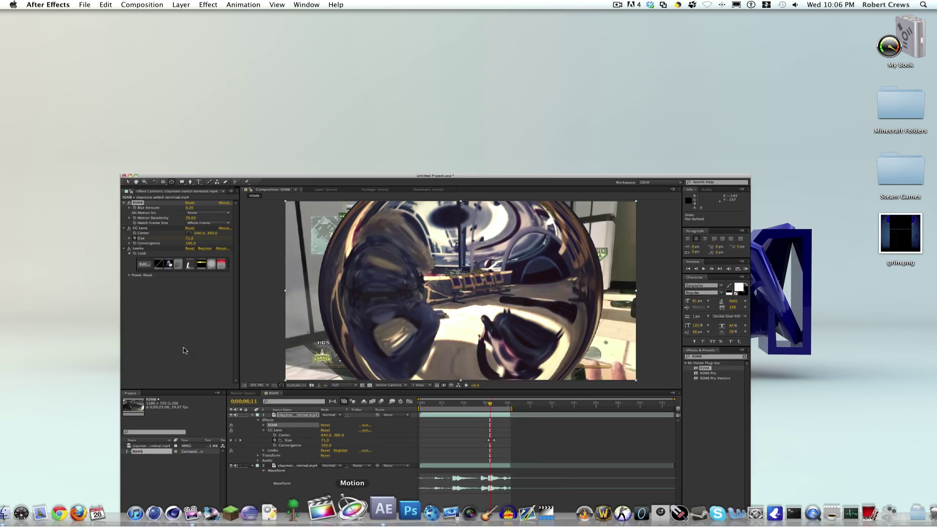
pyautogui.click(14, 13)
pyautogui.moveTo(262, 146); pyautogui.dragTo(659, 415)
pyautogui.moveTo(186, 526)
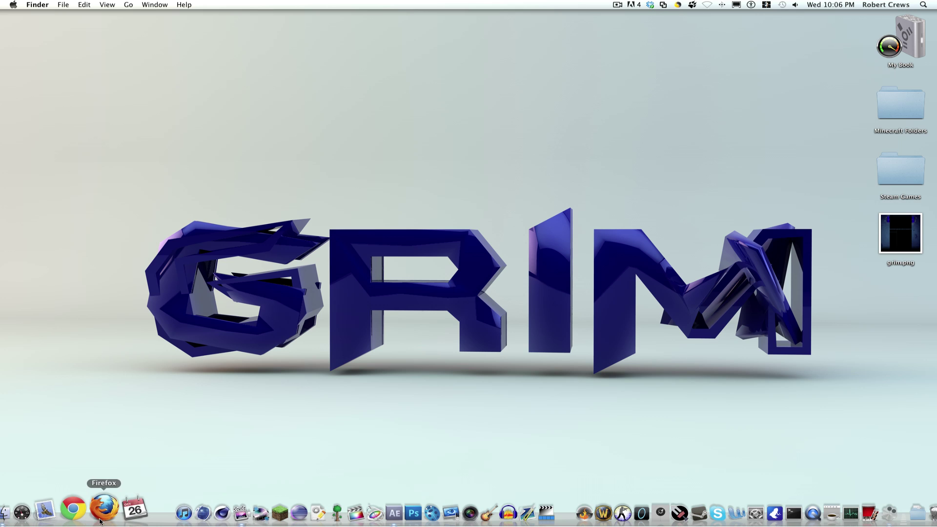
pyautogui.click(84, 511)
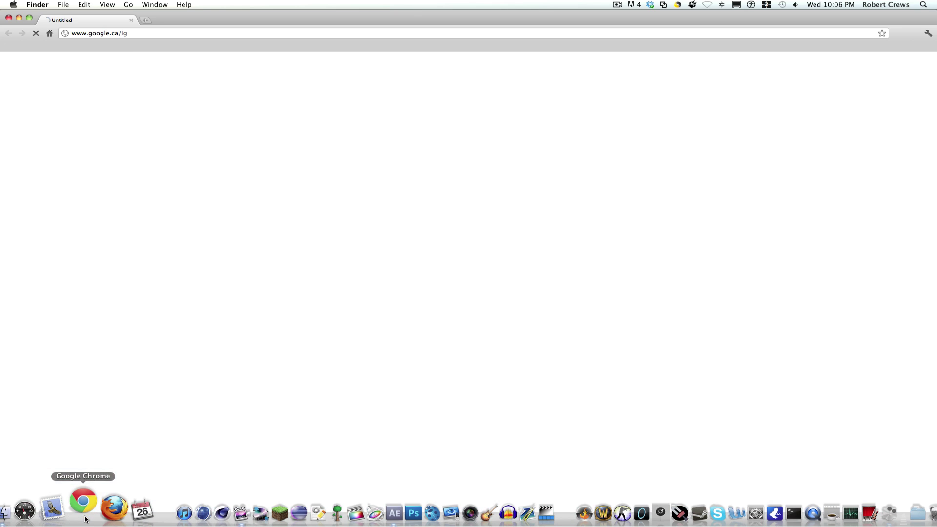
pyautogui.click(57, 46)
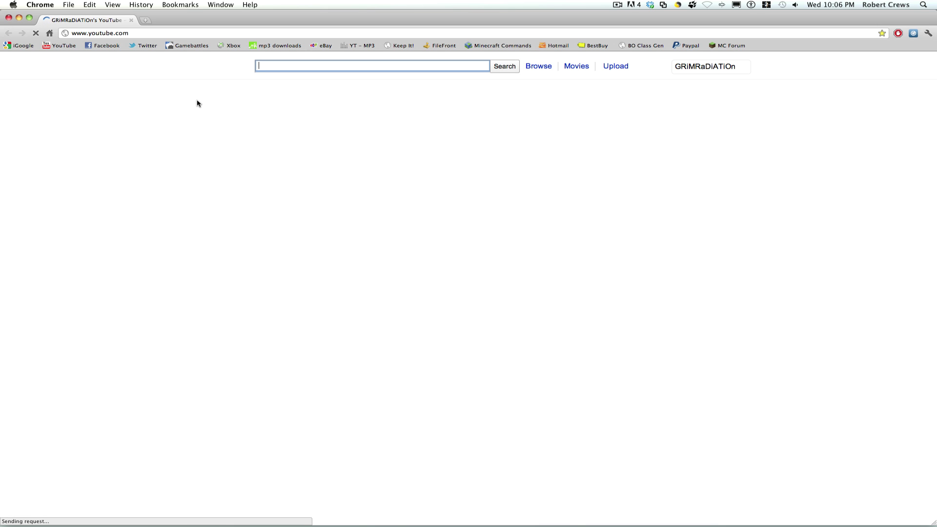
# - Browse the signed-in user's YouTube channel, then a commenter's channel, reloading it
pyautogui.click(244, 102)
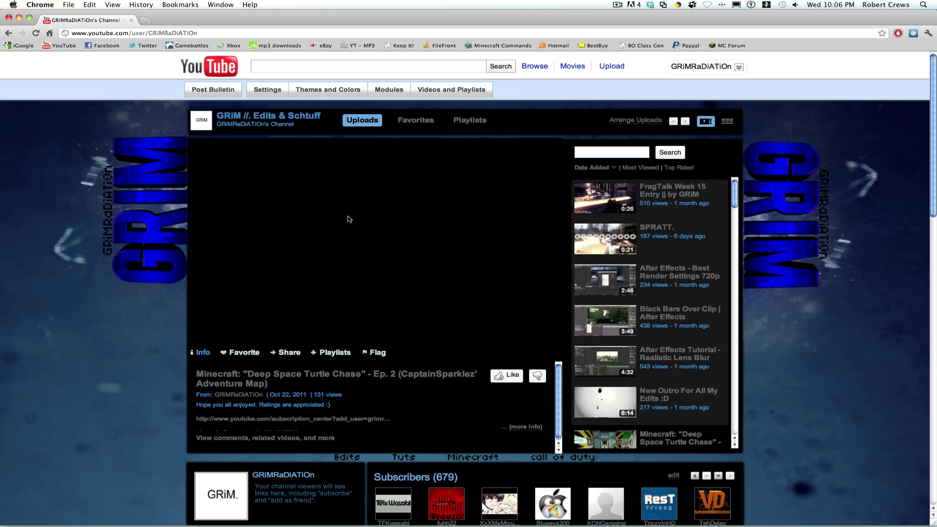
pyautogui.scroll(-10, 374, 232)
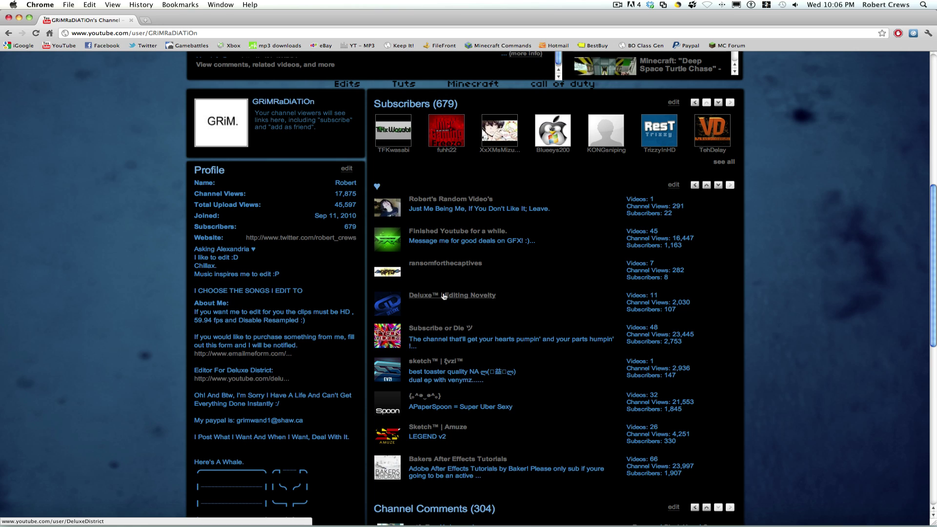
pyautogui.scroll(-5, 78, 306)
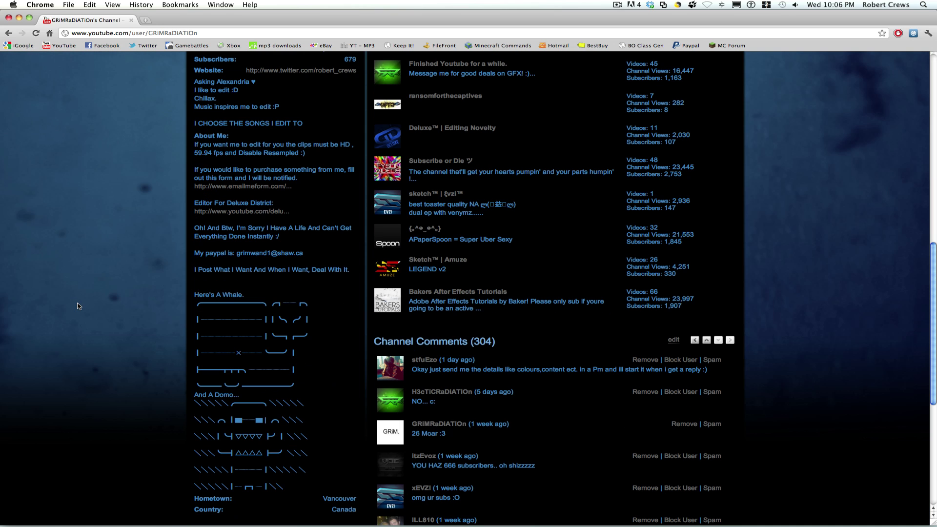
pyautogui.click(419, 361)
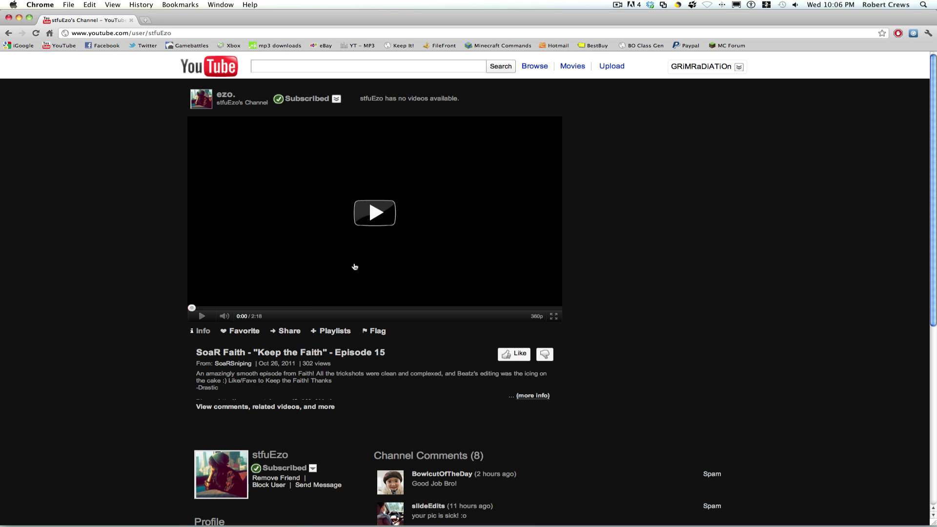
pyautogui.scroll(-3, 84, 268)
pyautogui.scroll(-1, 83, 267)
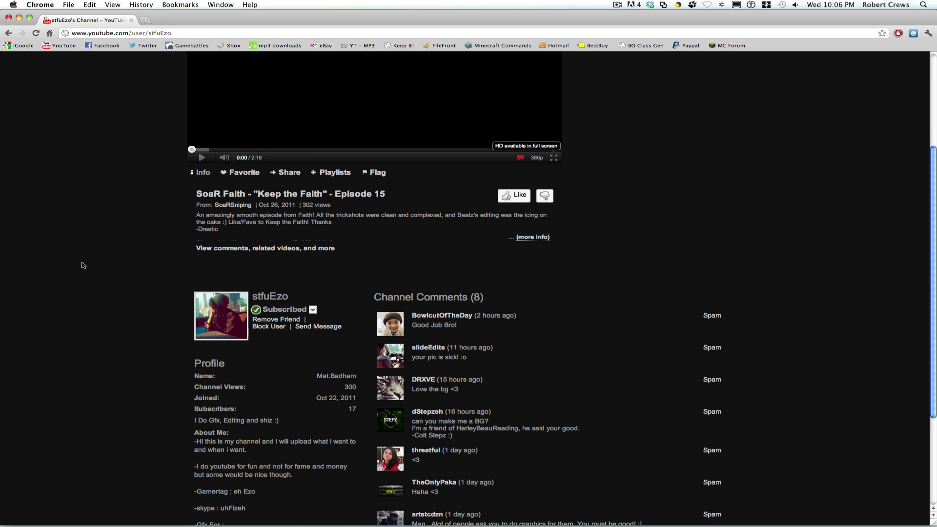
pyautogui.scroll(-3, 83, 266)
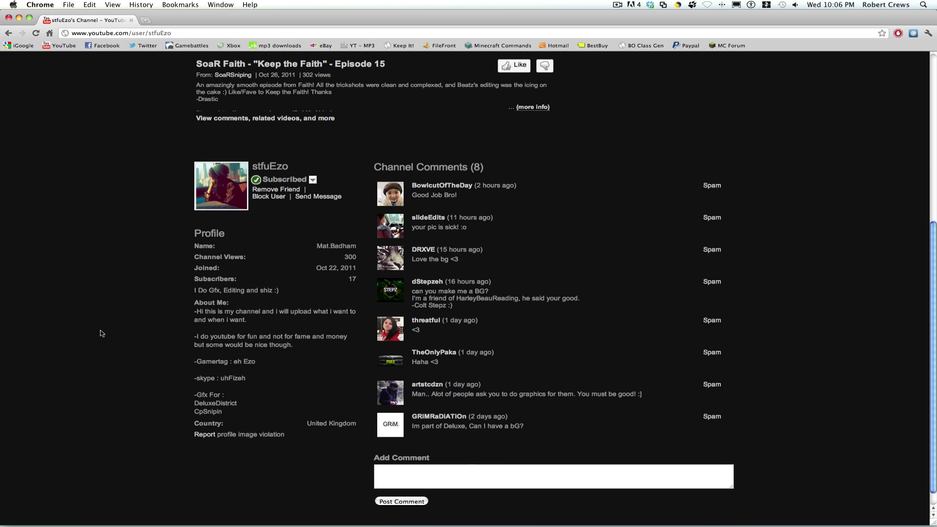
pyautogui.press('super+r')
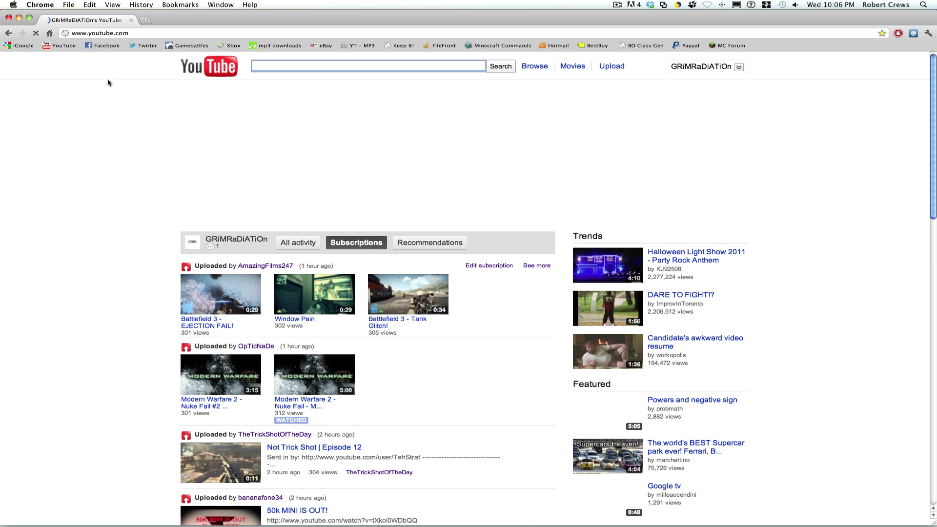
# - Hide Chrome and return to After Effects, scrubbing forward through the lens warp
pyautogui.press('super+q')
pyautogui.moveTo(310, 523)
pyautogui.click(367, 523)
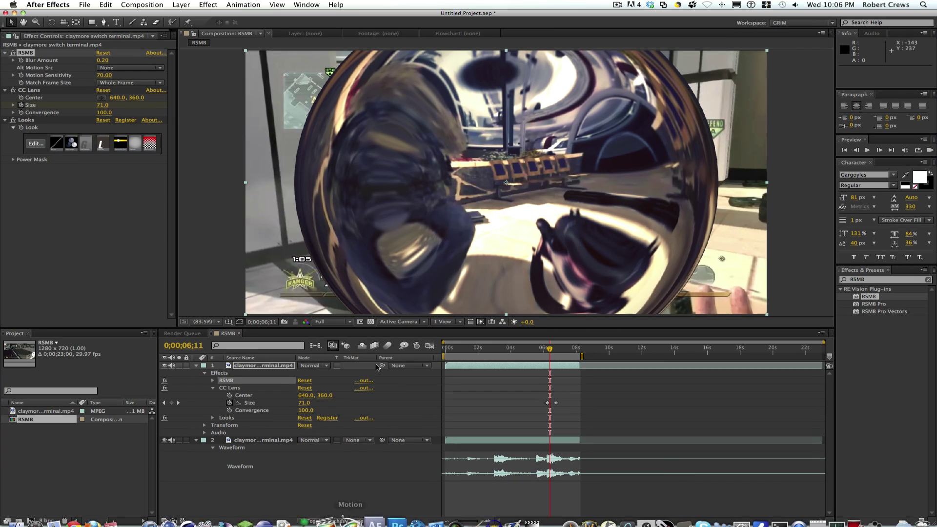
pyautogui.moveTo(550, 351); pyautogui.dragTo(564, 350)
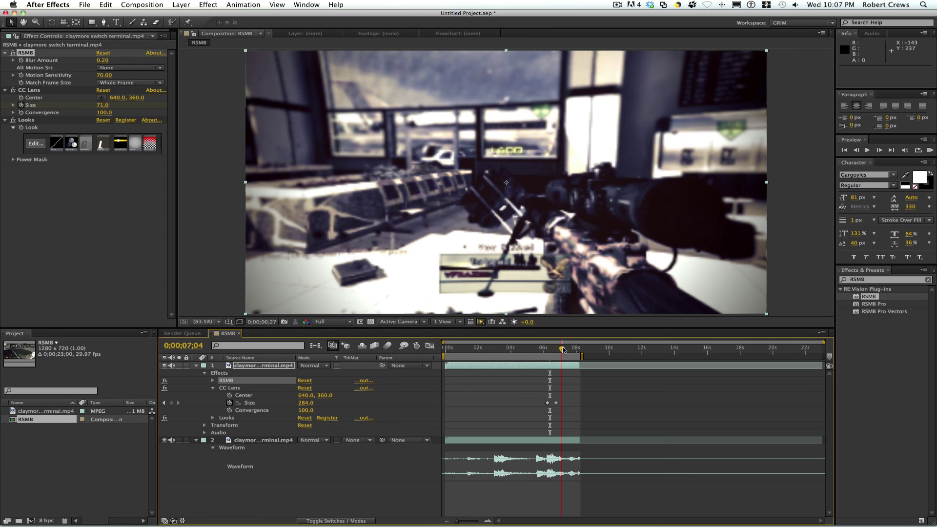